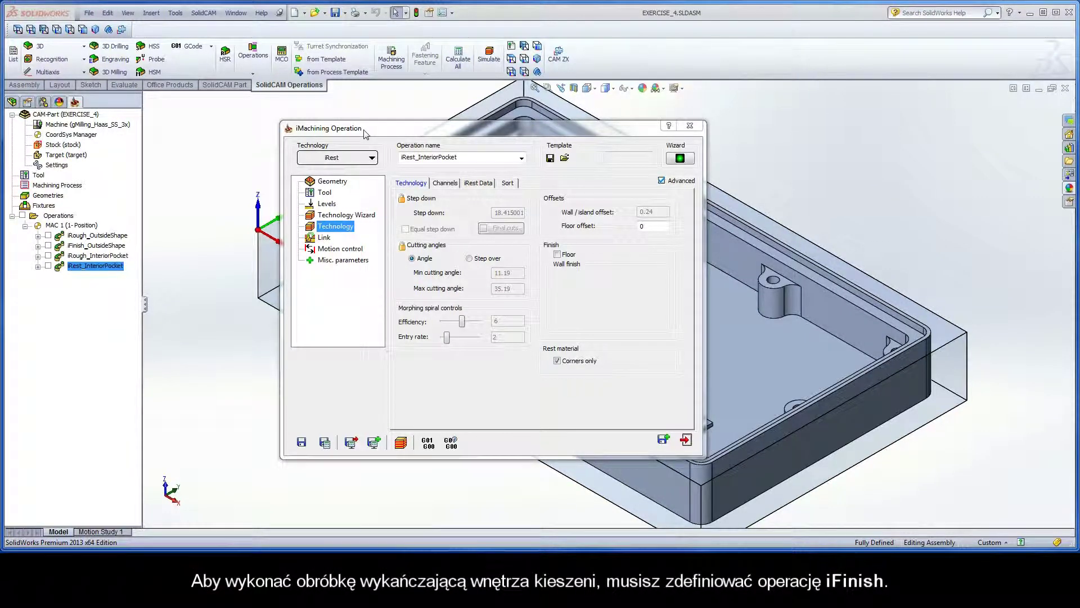
- Save and calculate iRest_InteriorPocket, then open its copy iRest_InteriorPocket_1 for editing
{"action": "left_click", "coordinate": [664, 440]}
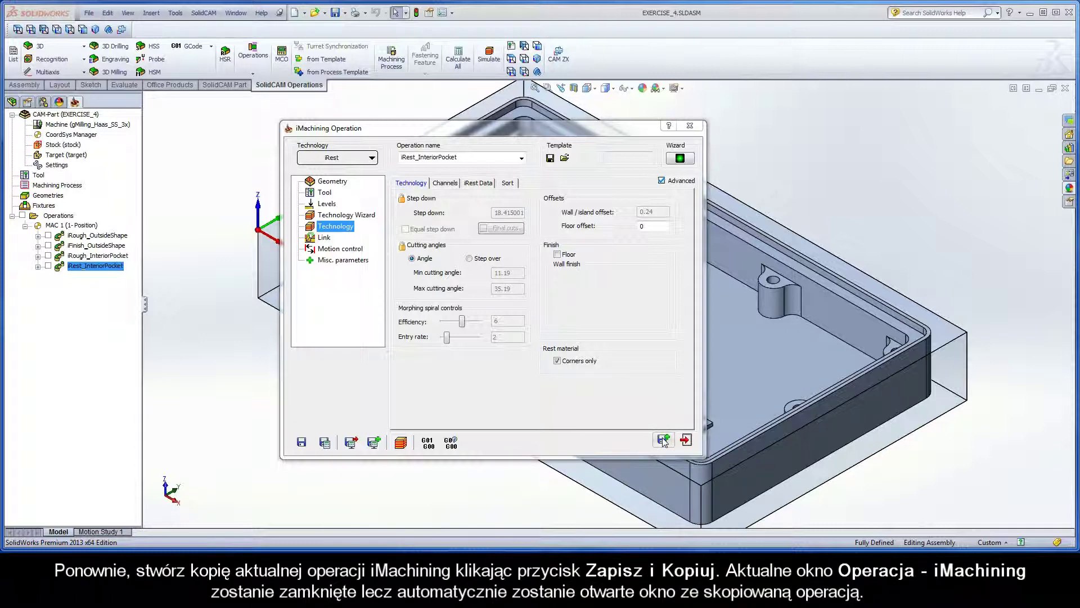
{"action": "left_click", "coordinate": [664, 441]}
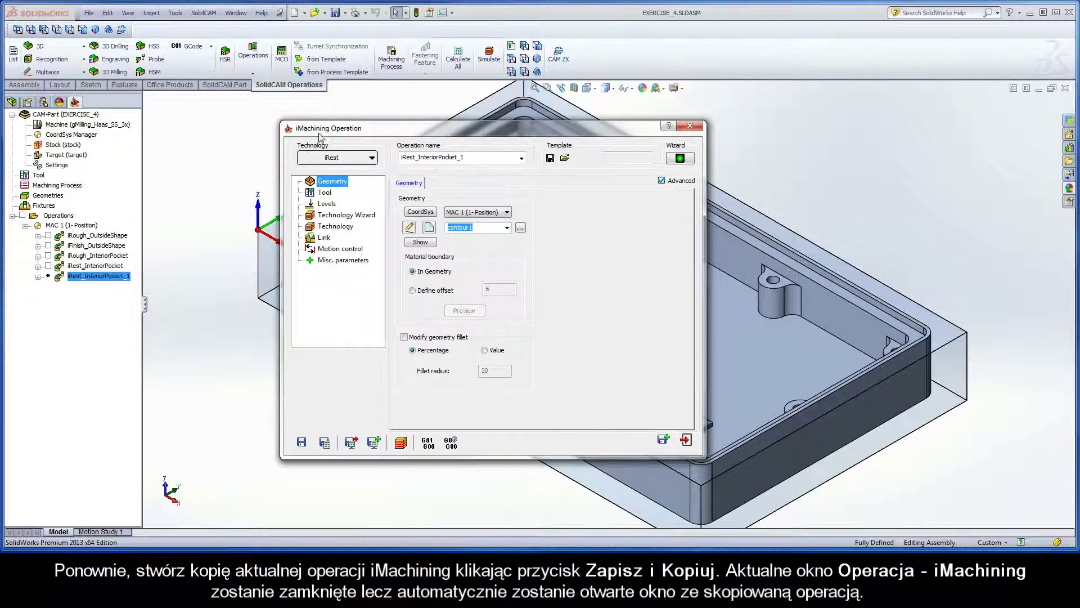
- Switch the copy to iFinish technology and review its tool, levels, wizard and technology pages
{"action": "left_click", "coordinate": [372, 159]}
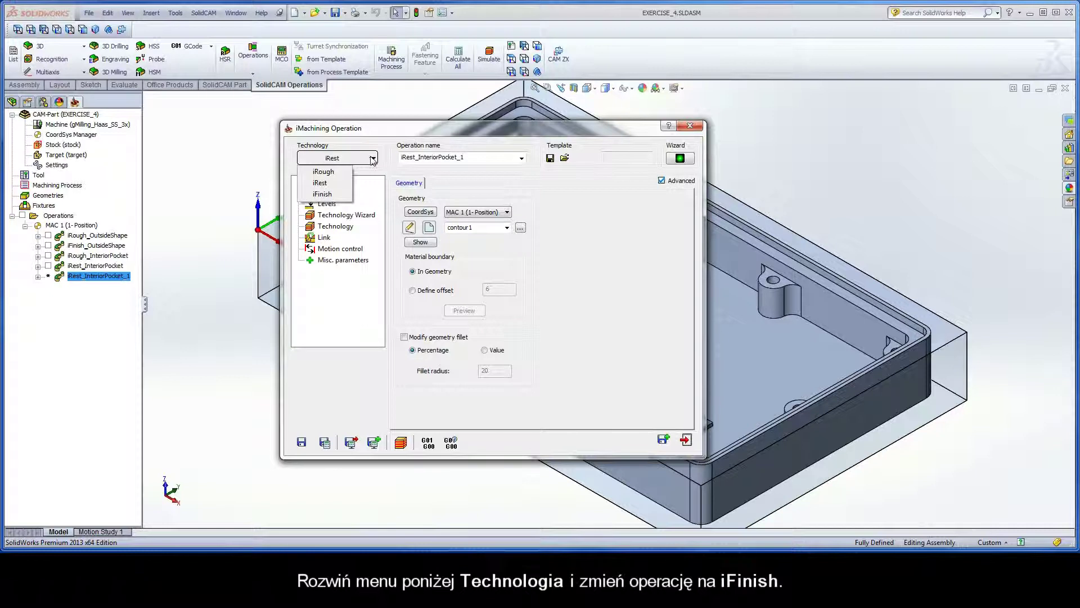
{"action": "left_click", "coordinate": [335, 197]}
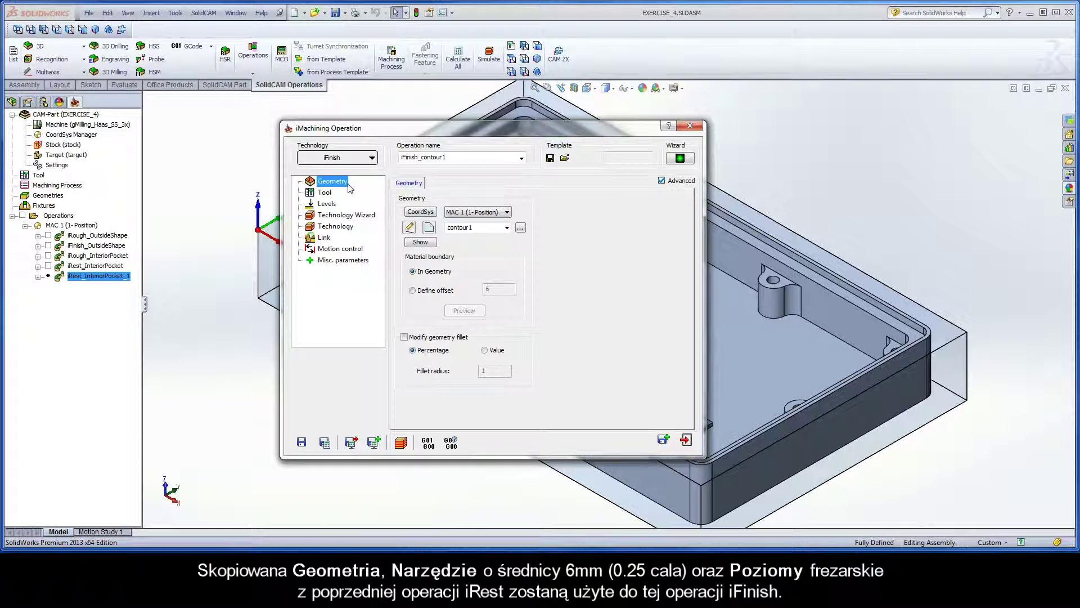
{"action": "left_click", "coordinate": [326, 193]}
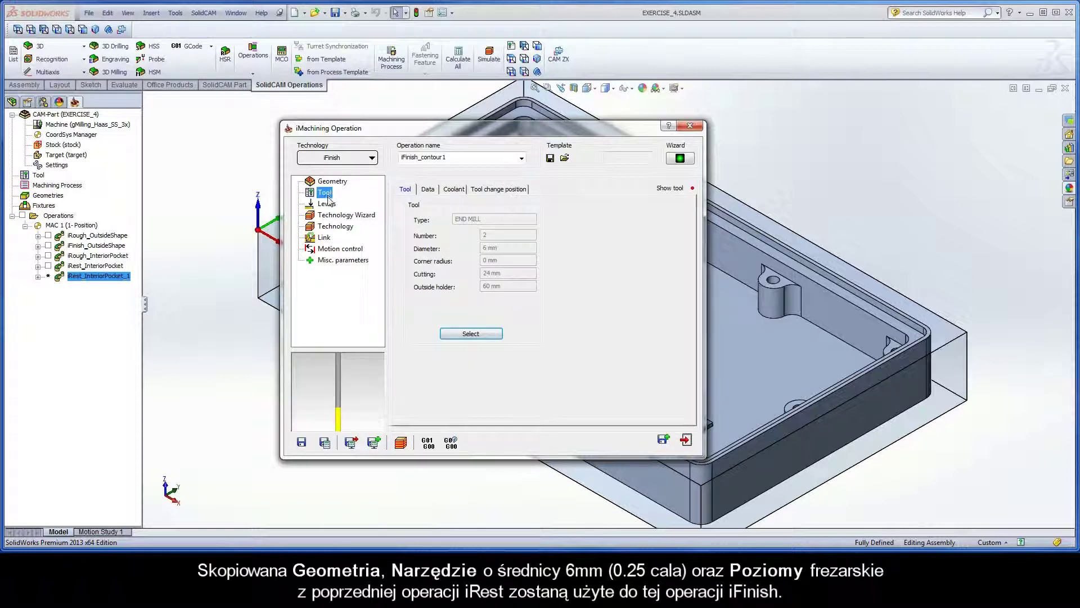
{"action": "left_click", "coordinate": [327, 204]}
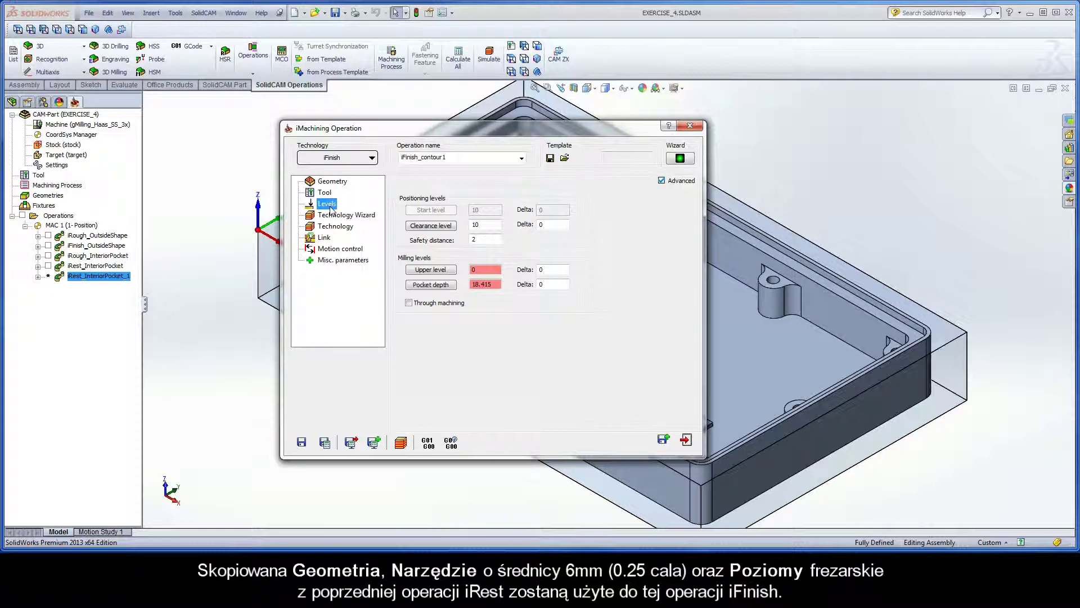
{"action": "left_click", "coordinate": [342, 215]}
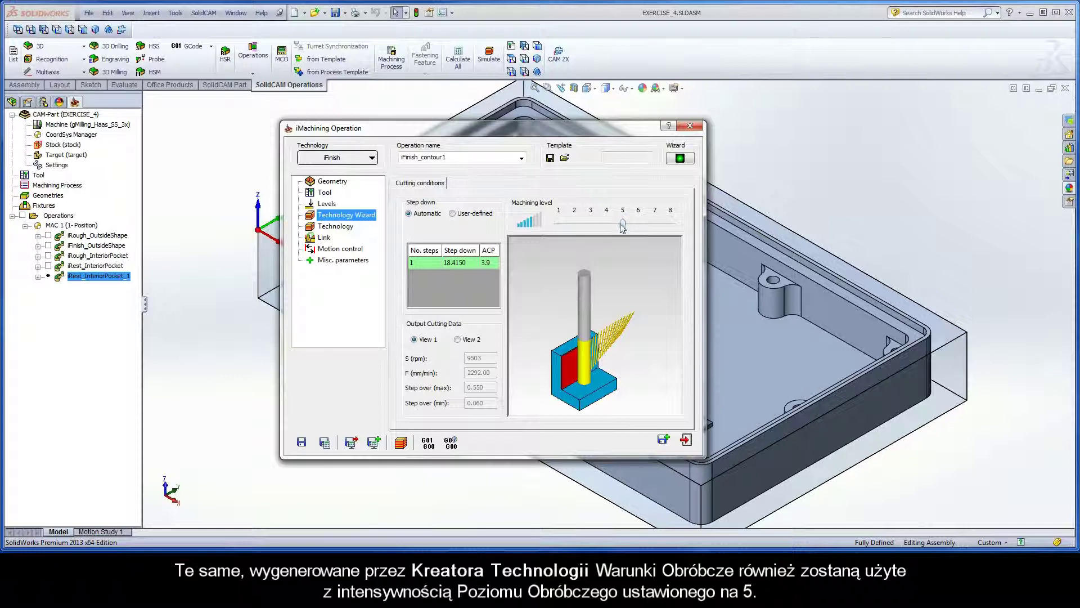
{"action": "left_click", "coordinate": [335, 228]}
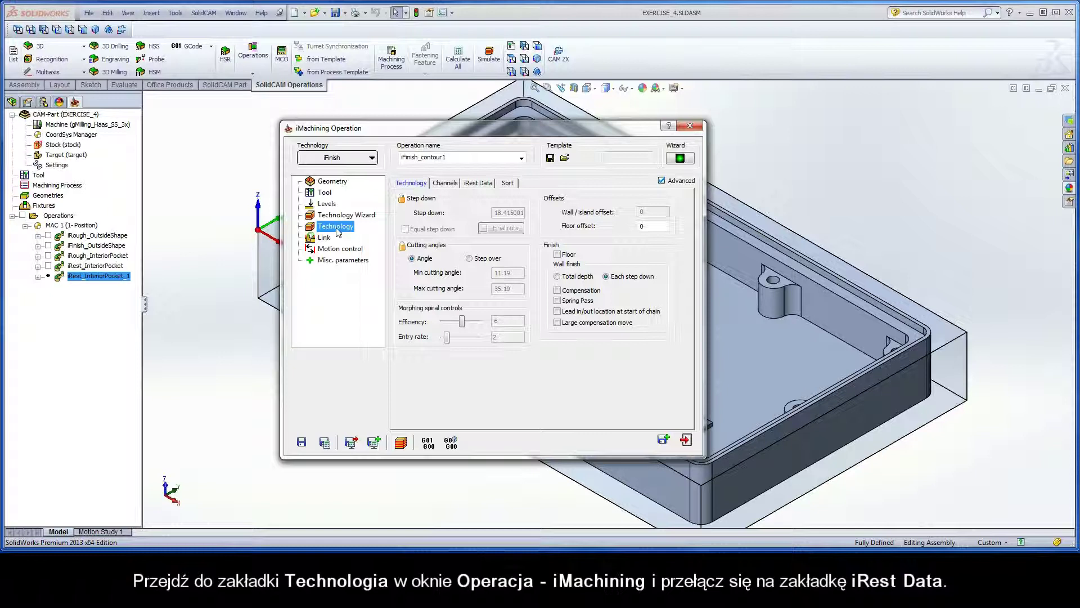
{"action": "left_click", "coordinate": [479, 183]}
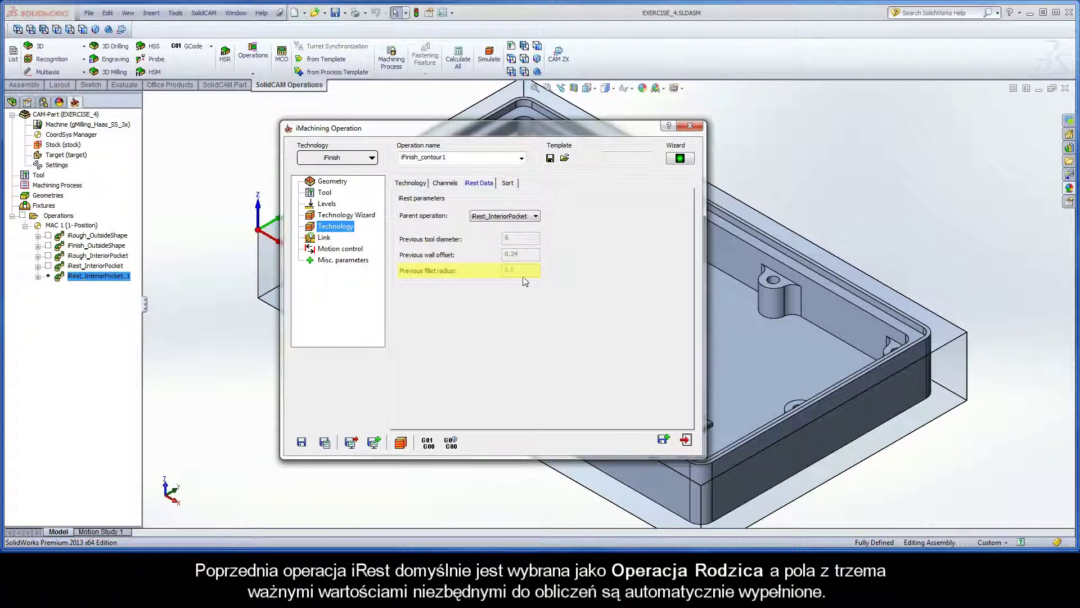
{"action": "left_click", "coordinate": [411, 183]}
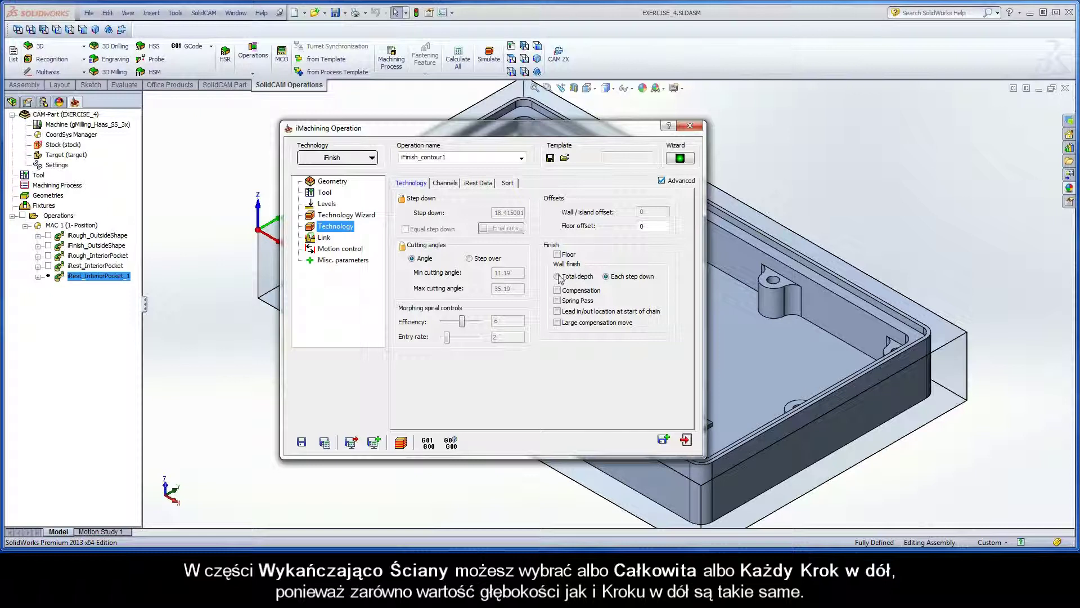
{"action": "left_click", "coordinate": [558, 276]}
{"action": "left_click", "coordinate": [605, 277]}
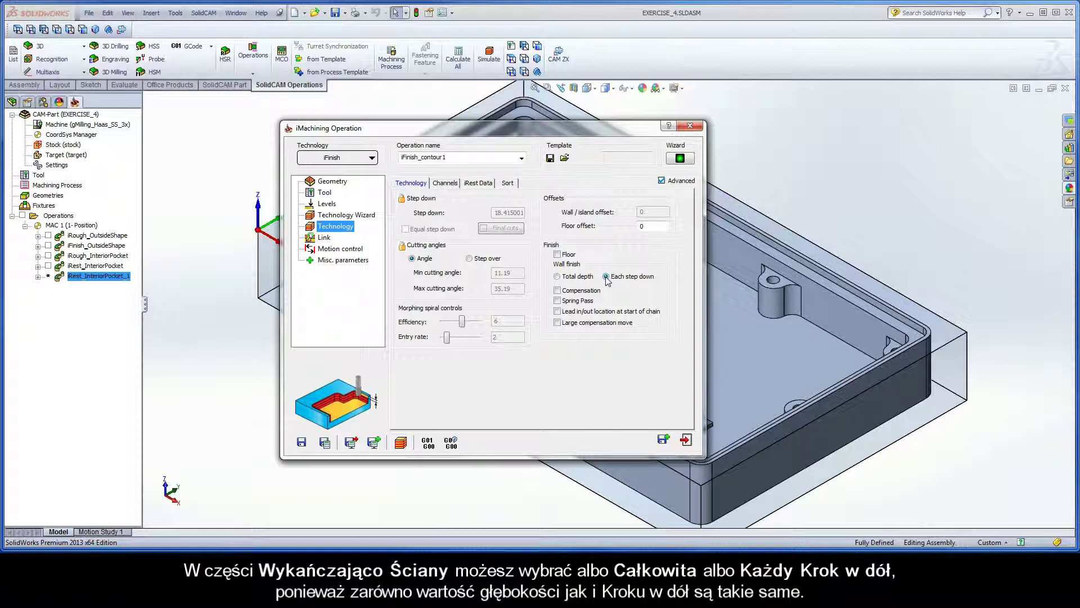
{"action": "left_click", "coordinate": [557, 290]}
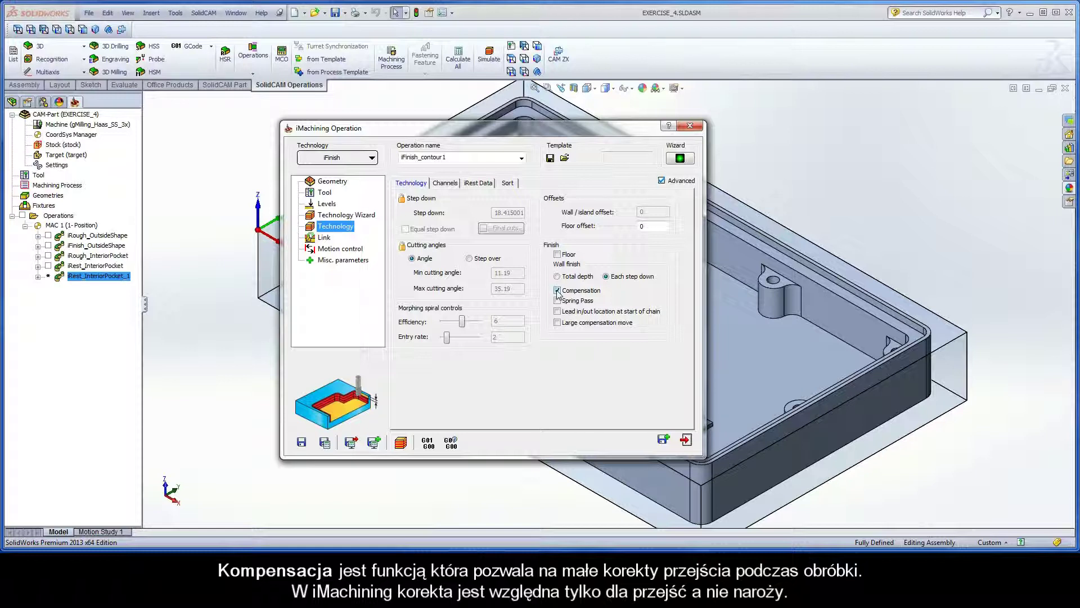
{"action": "left_click", "coordinate": [558, 290]}
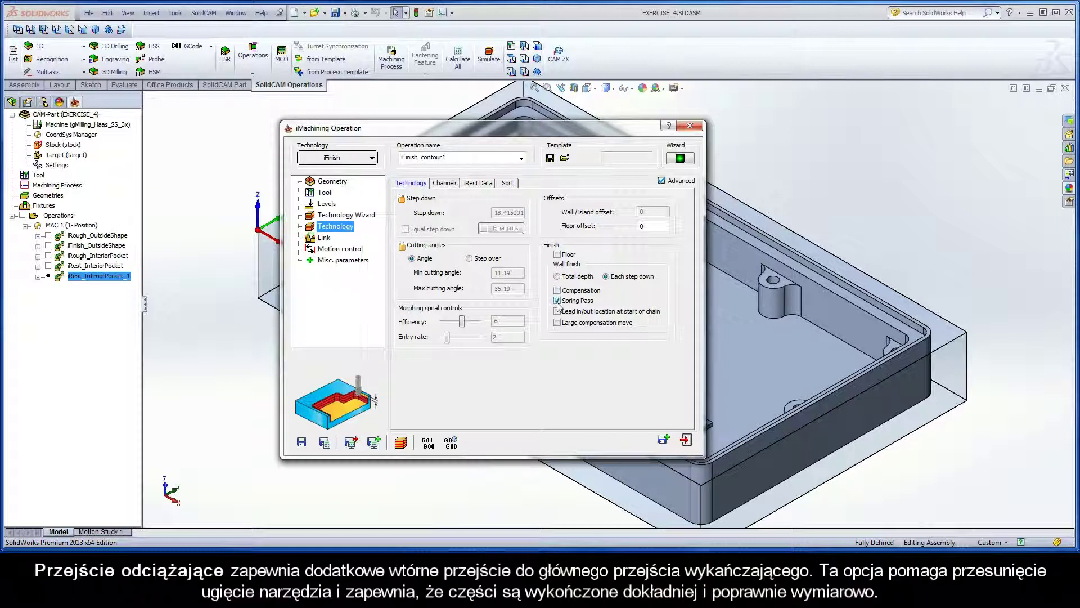
{"action": "left_click", "coordinate": [557, 300]}
{"action": "left_click", "coordinate": [557, 311]}
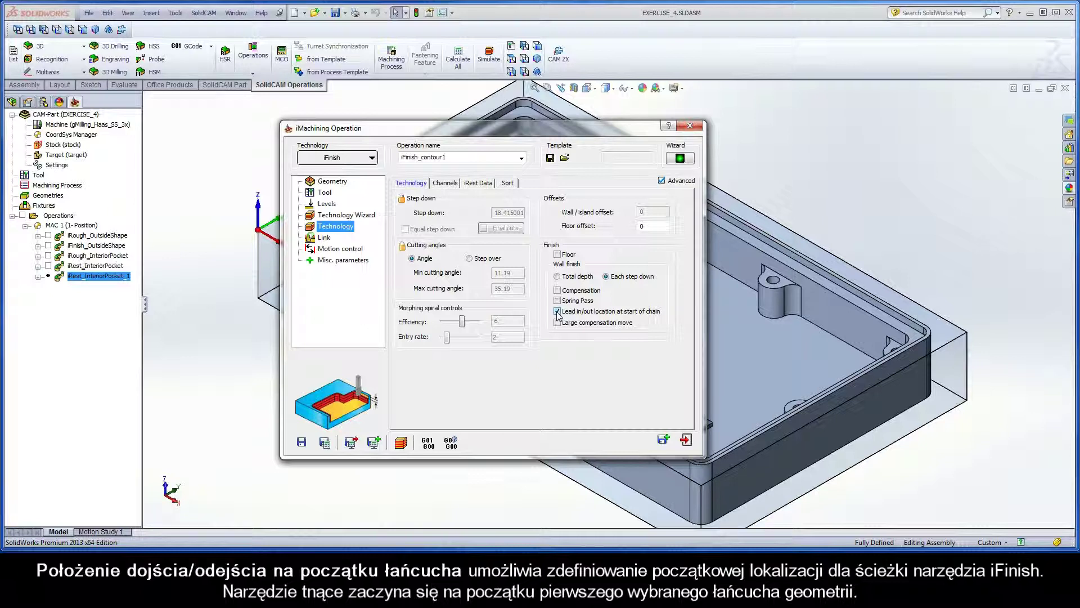
{"action": "left_click", "coordinate": [555, 312]}
{"action": "left_click", "coordinate": [556, 323]}
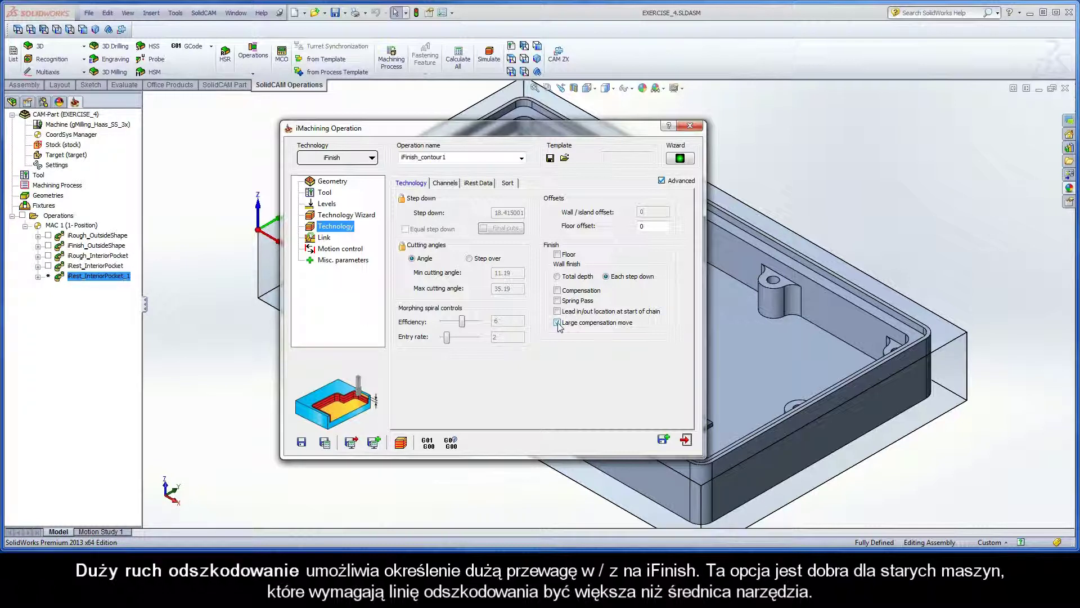
{"action": "left_click", "coordinate": [556, 324]}
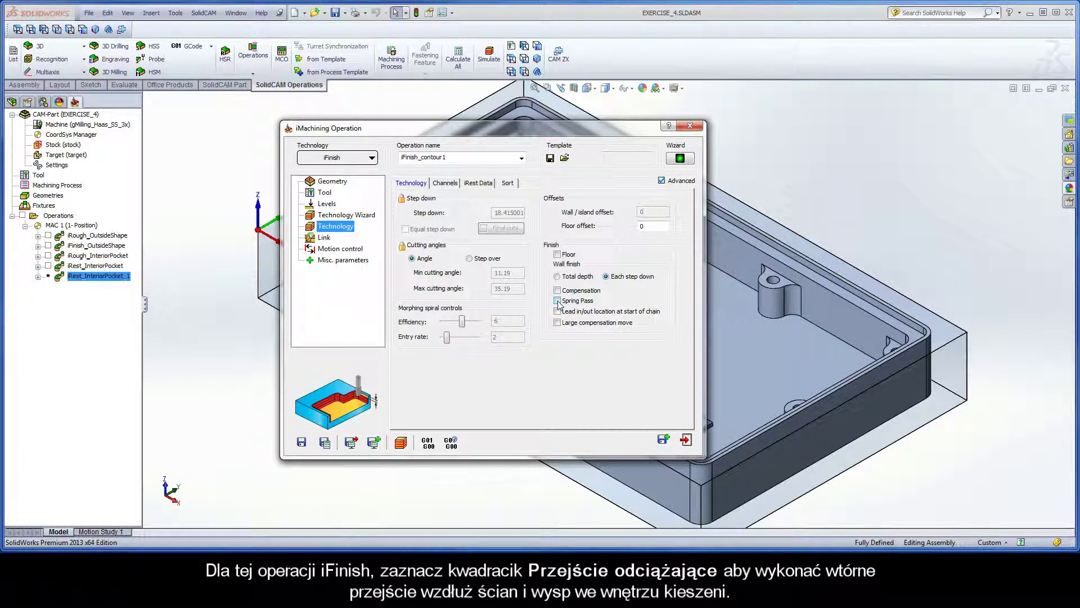
- Enable Spring Pass, rename the operation to iFinish_InteriorPocket, and save and calculate it
{"action": "left_click", "coordinate": [557, 301]}
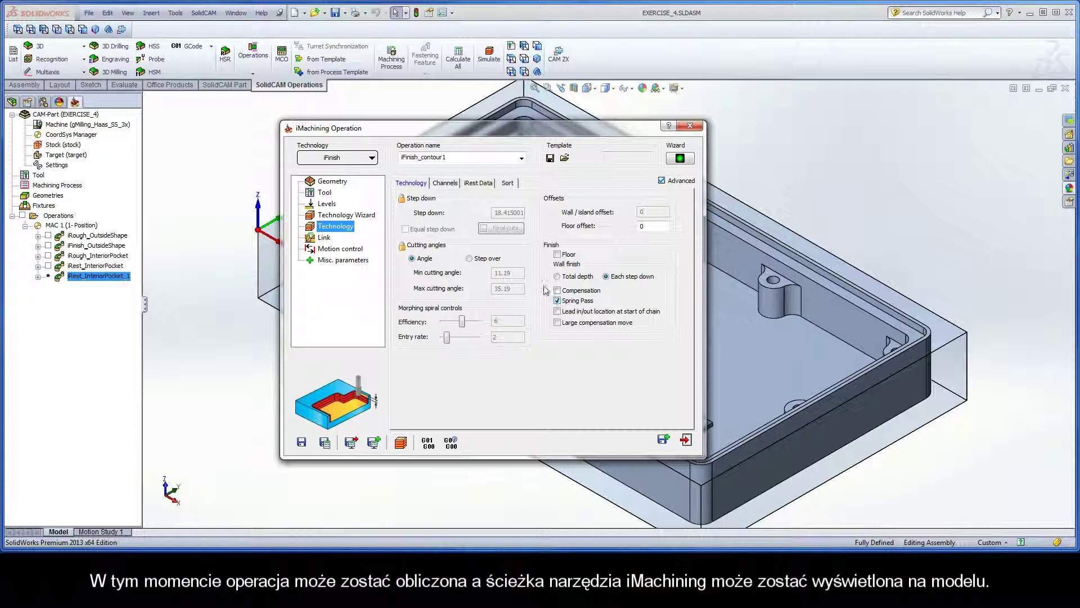
{"action": "double_click", "coordinate": [452, 157]}
{"action": "left_click_drag", "start_coordinate": [452, 158], "coordinate": [425, 159]}
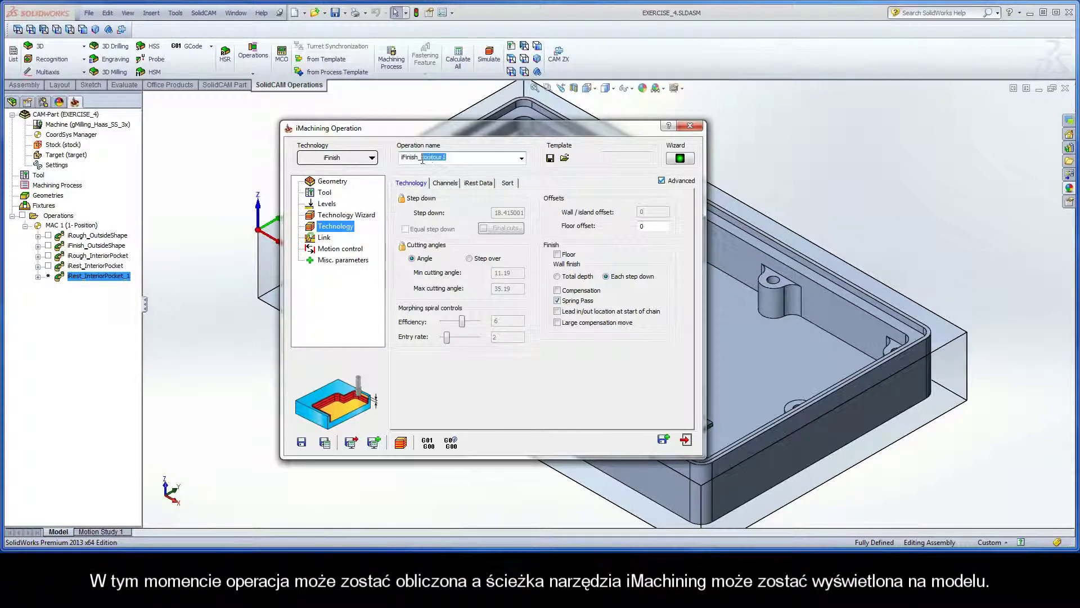
{"action": "type", "text": "Interior"}
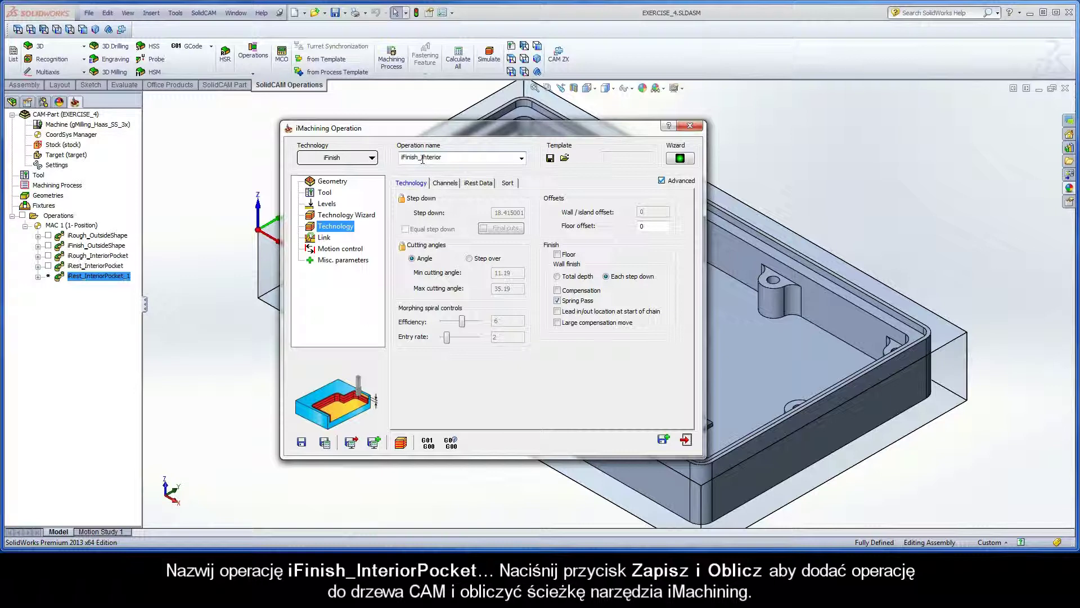
{"action": "type", "text": "Pocket"}
{"action": "left_click", "coordinate": [325, 443]}
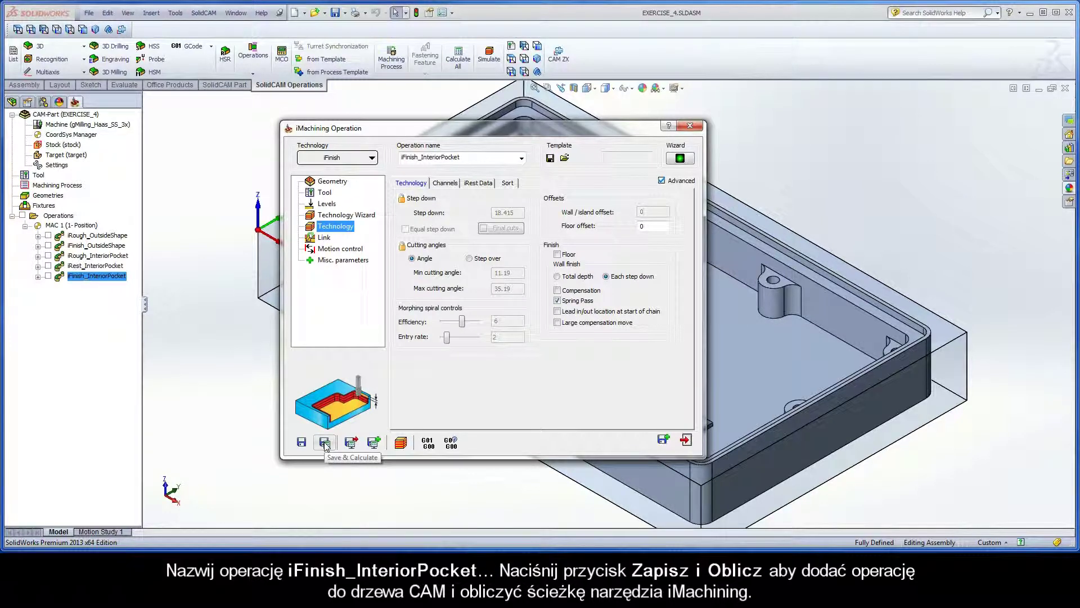
- Play the iFinish_InteriorPocket toolpath in the Host CAD simulation
{"action": "left_click", "coordinate": [402, 443]}
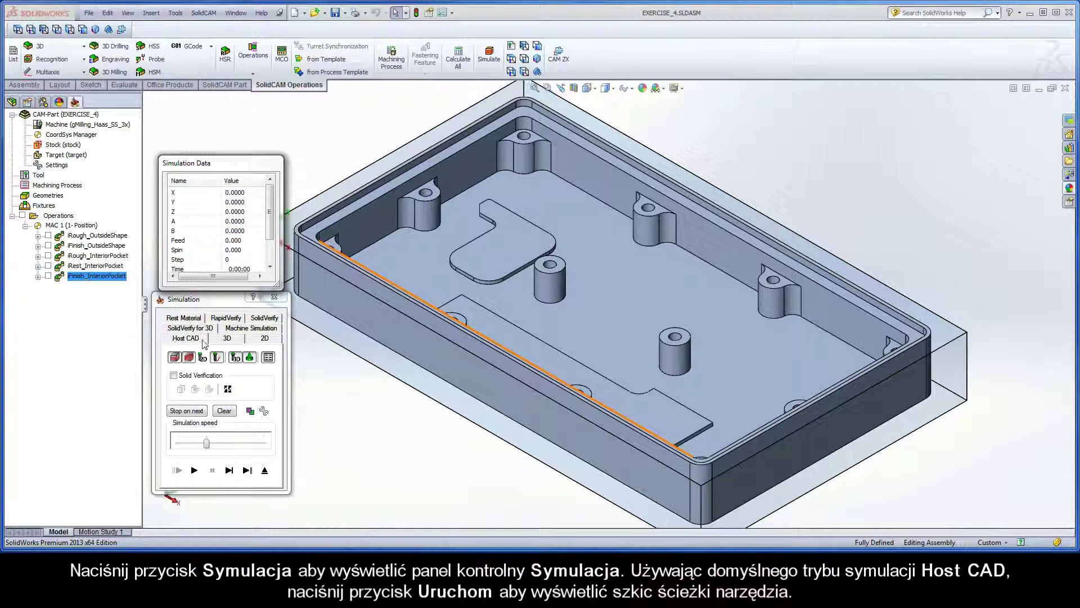
{"action": "left_click", "coordinate": [194, 470]}
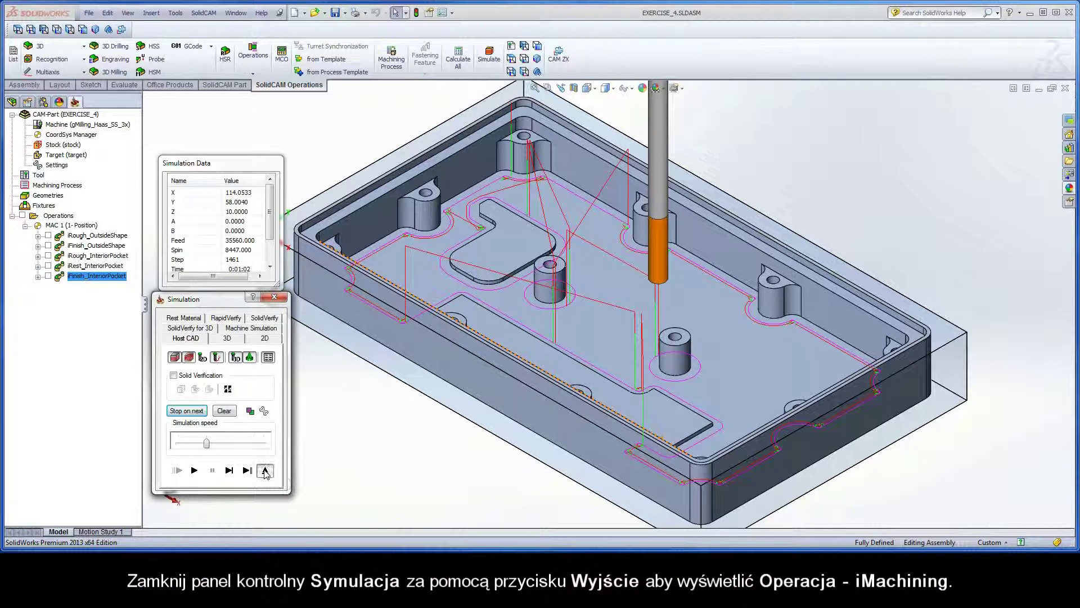
- Leave the simulation and check Parent operation on the iRest Data page
{"action": "left_click", "coordinate": [265, 471]}
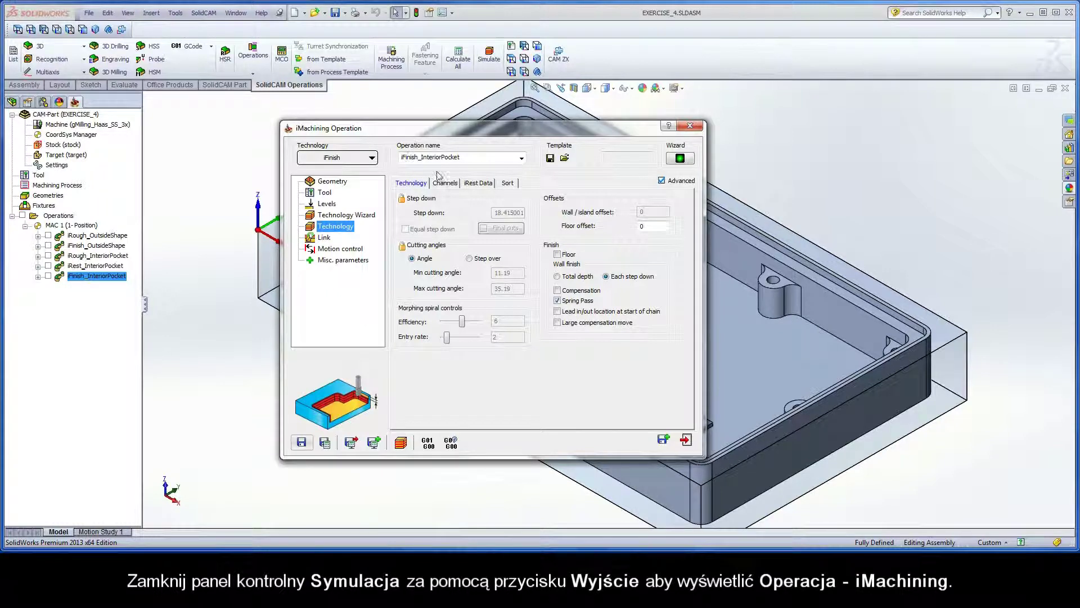
{"action": "left_click", "coordinate": [479, 183]}
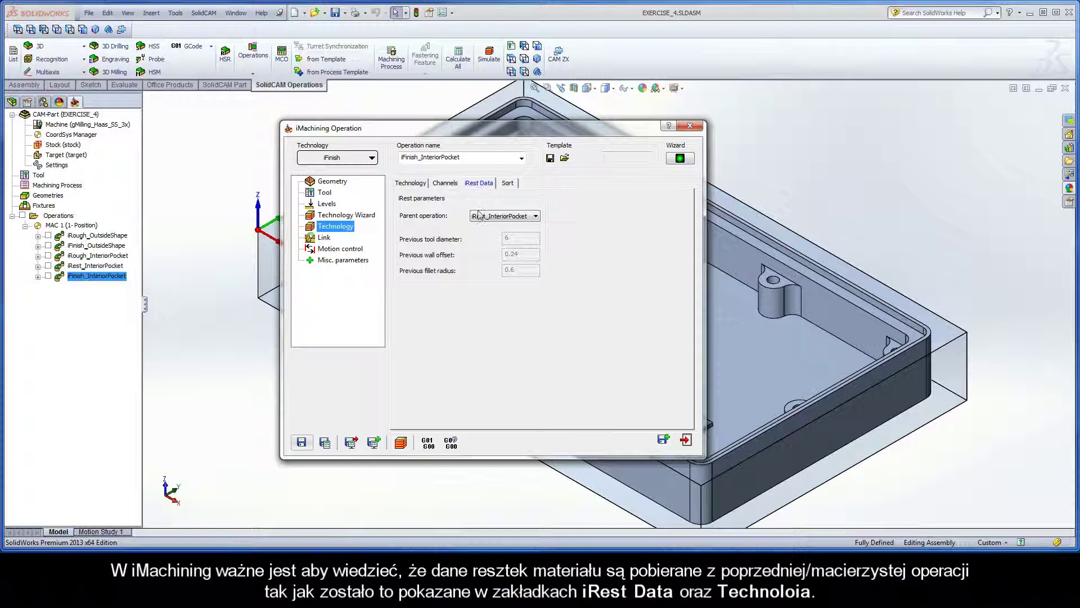
{"action": "left_click", "coordinate": [499, 217]}
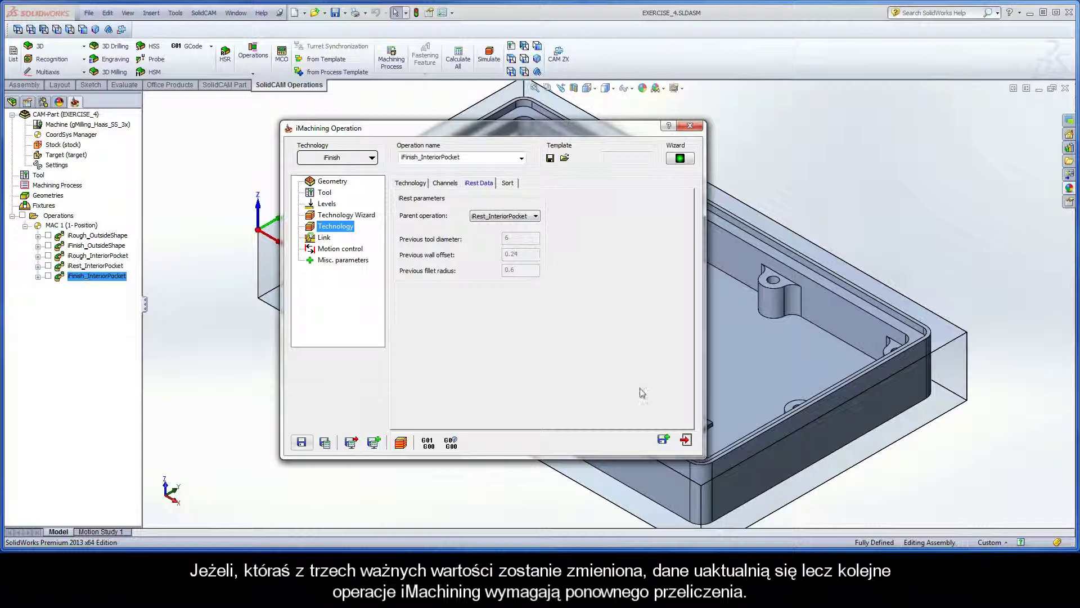
{"action": "left_click", "coordinate": [687, 442]}
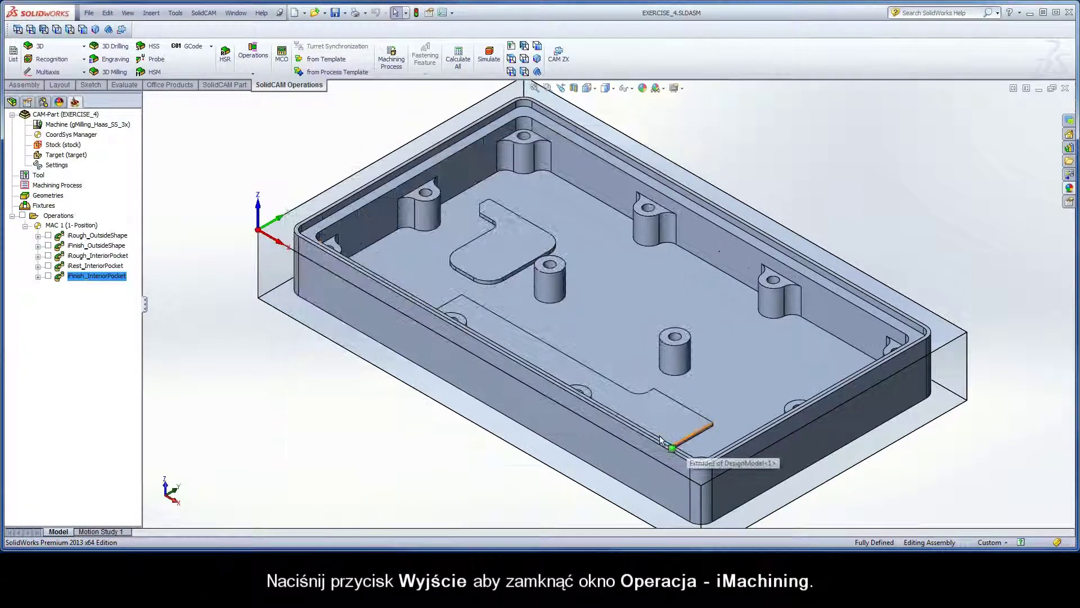